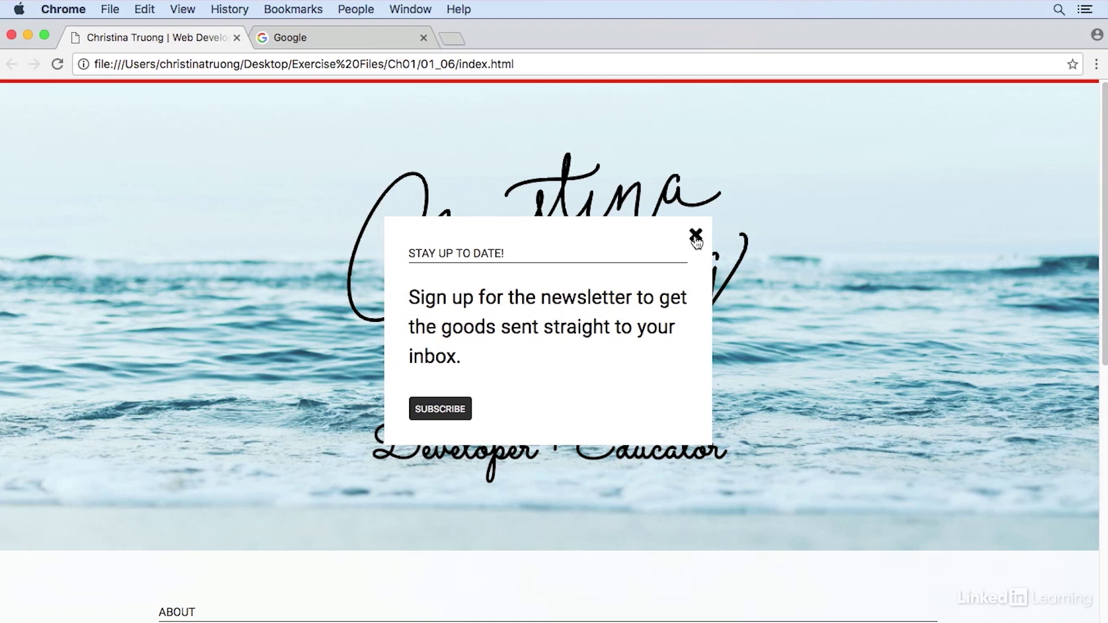
Inspect the page and show the full Console with the 'onclick' of null TypeError
{"action": "right_click", "coordinate": [807, 254]}
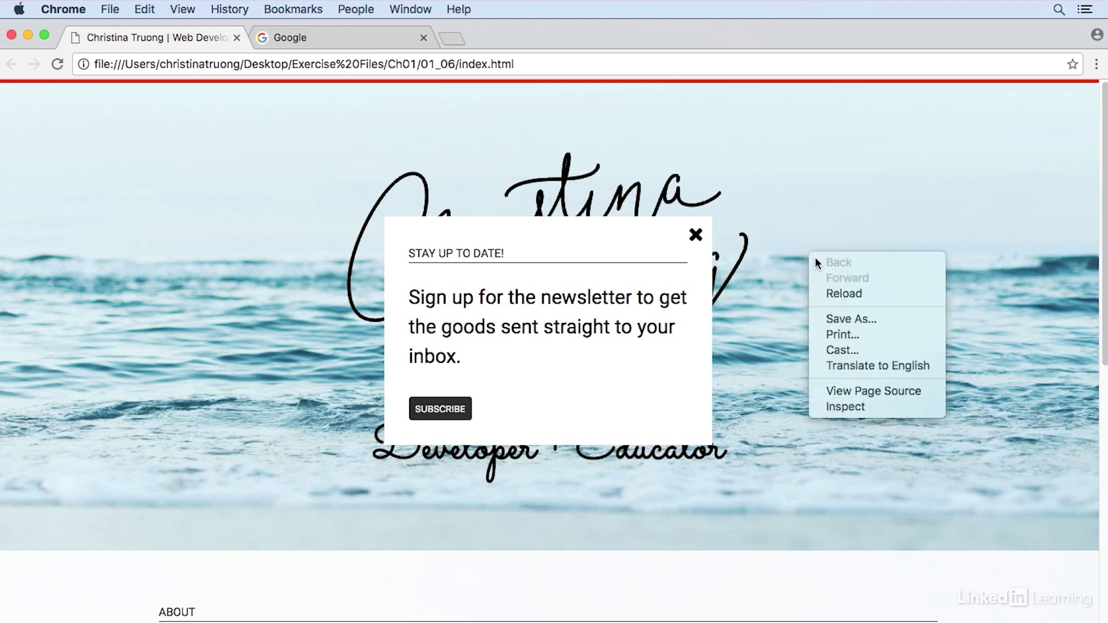
{"action": "left_click", "coordinate": [872, 406]}
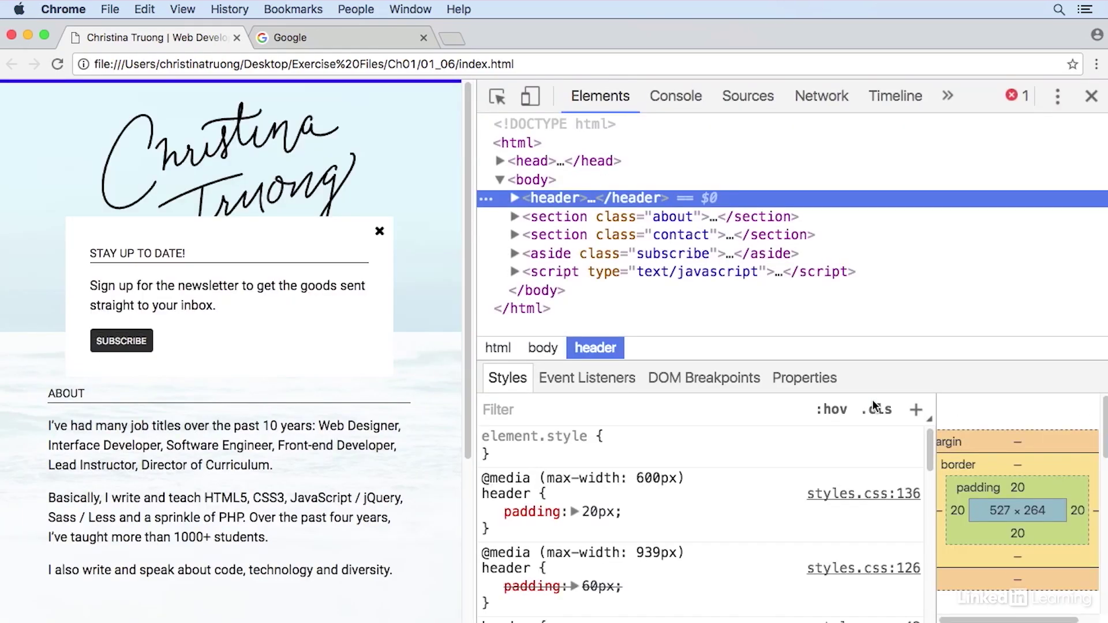
{"action": "key", "text": "Escape"}
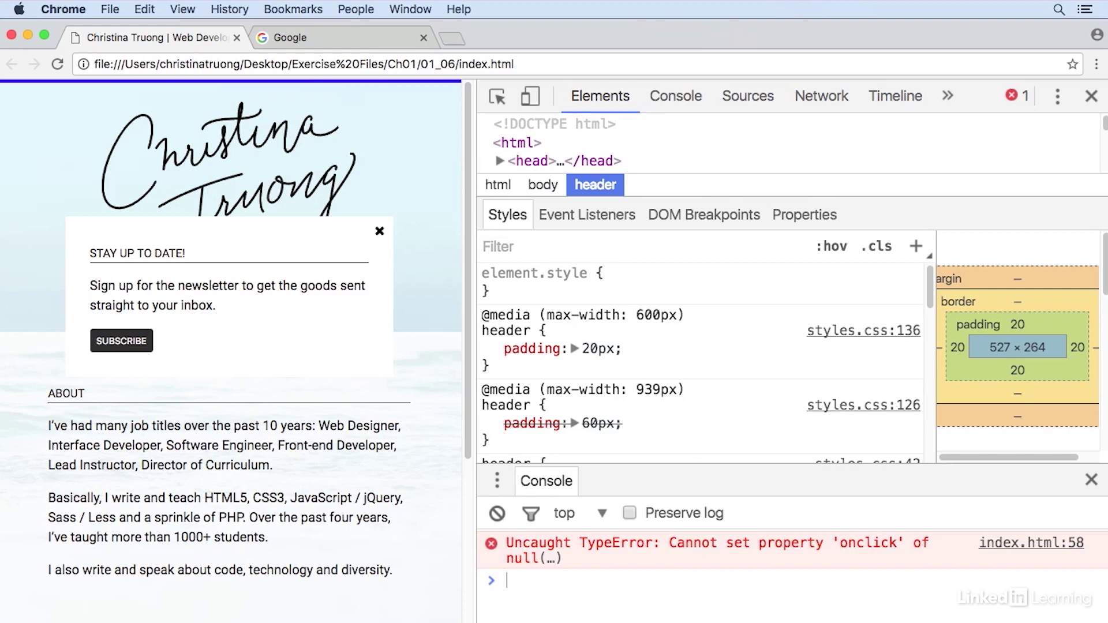
{"action": "key", "text": "Escape"}
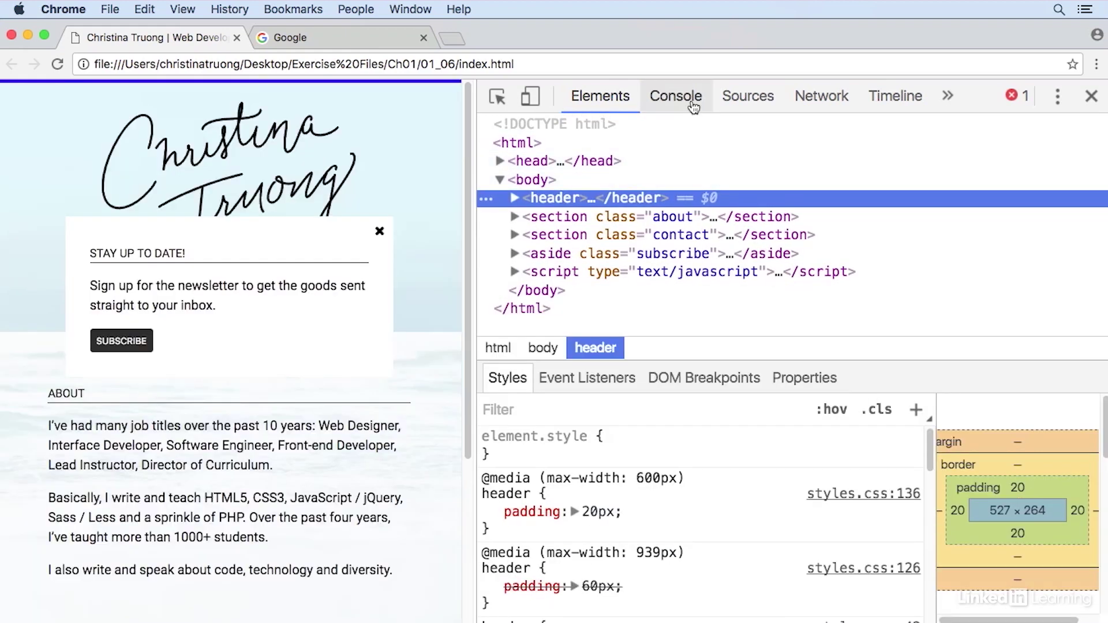
{"action": "left_click", "coordinate": [675, 97]}
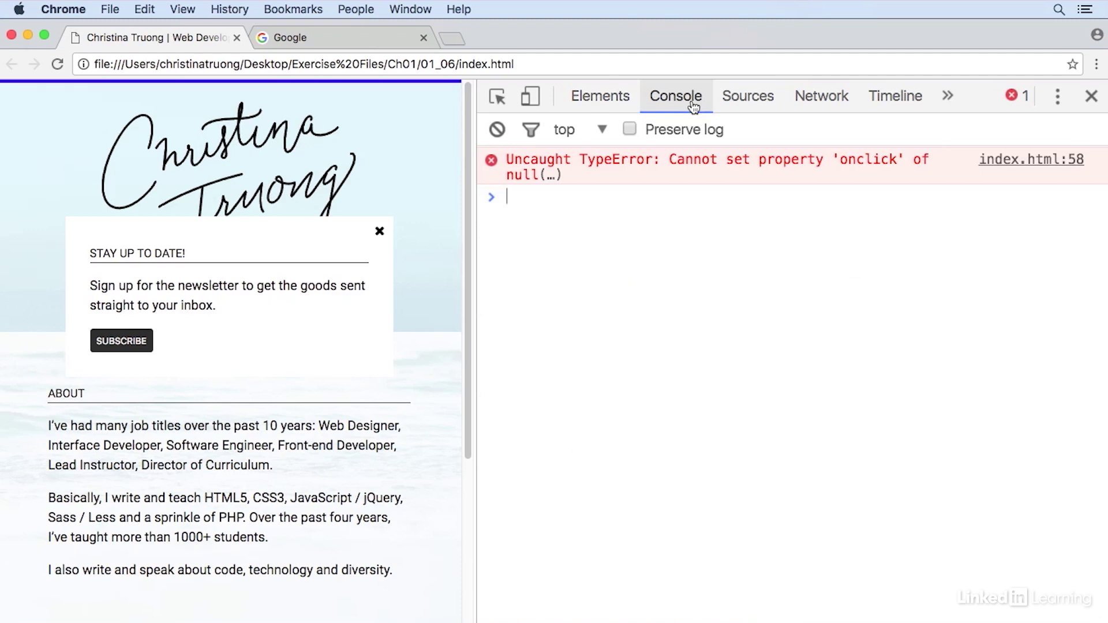
{"action": "left_click", "coordinate": [182, 8]}
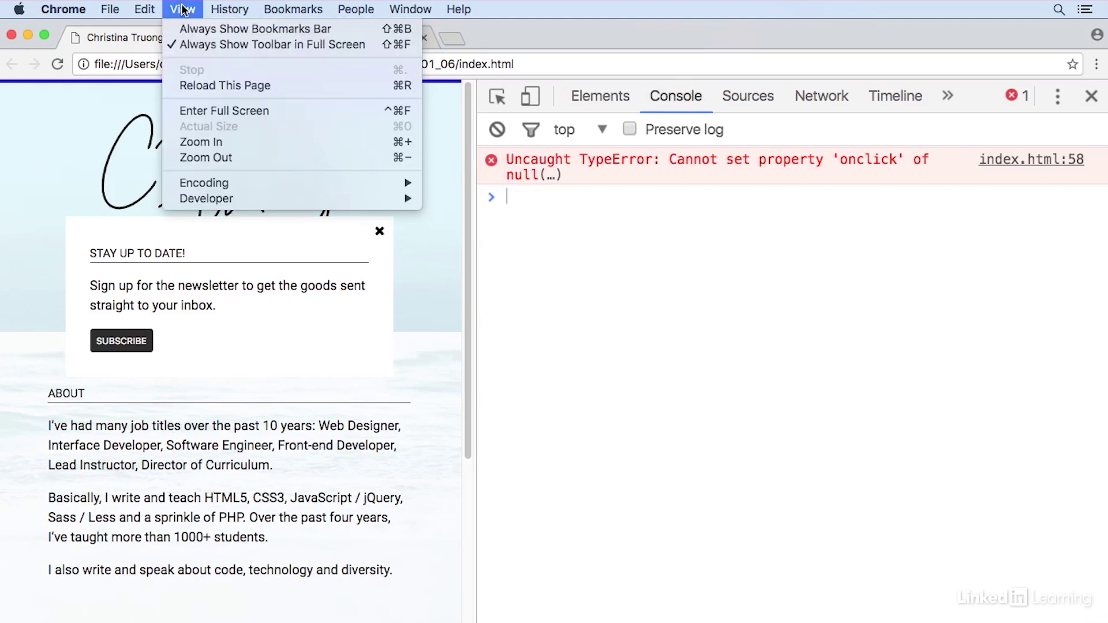
{"action": "mouse_move", "coordinate": [207, 198]}
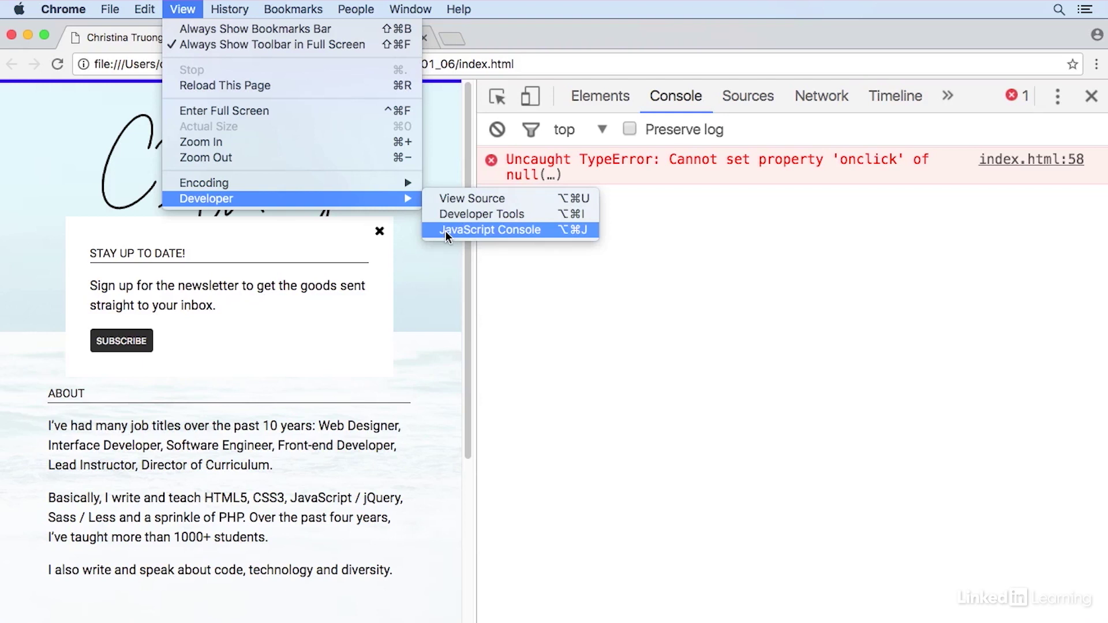
{"action": "left_click", "coordinate": [671, 259]}
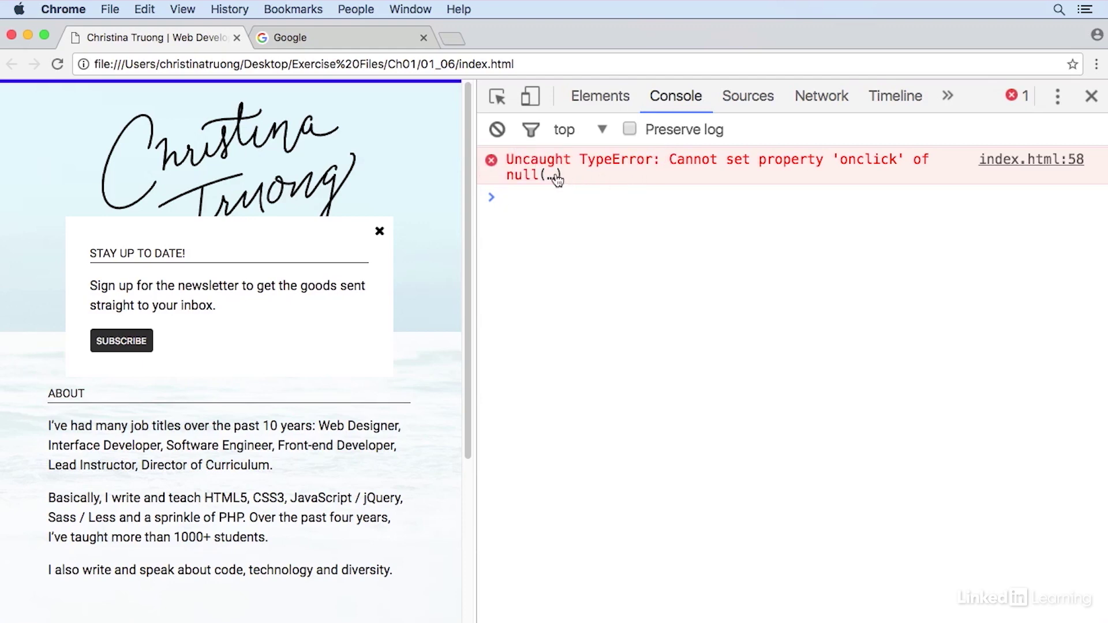
{"action": "left_click_drag", "start_coordinate": [564, 178], "coordinate": [511, 160]}
Google the copied 'Cannot set property onclick of null' error and open the first Stack Overflow result
{"action": "key", "text": "super+c"}
{"action": "key", "text": "super+2"}
{"action": "key", "text": "super+v"}
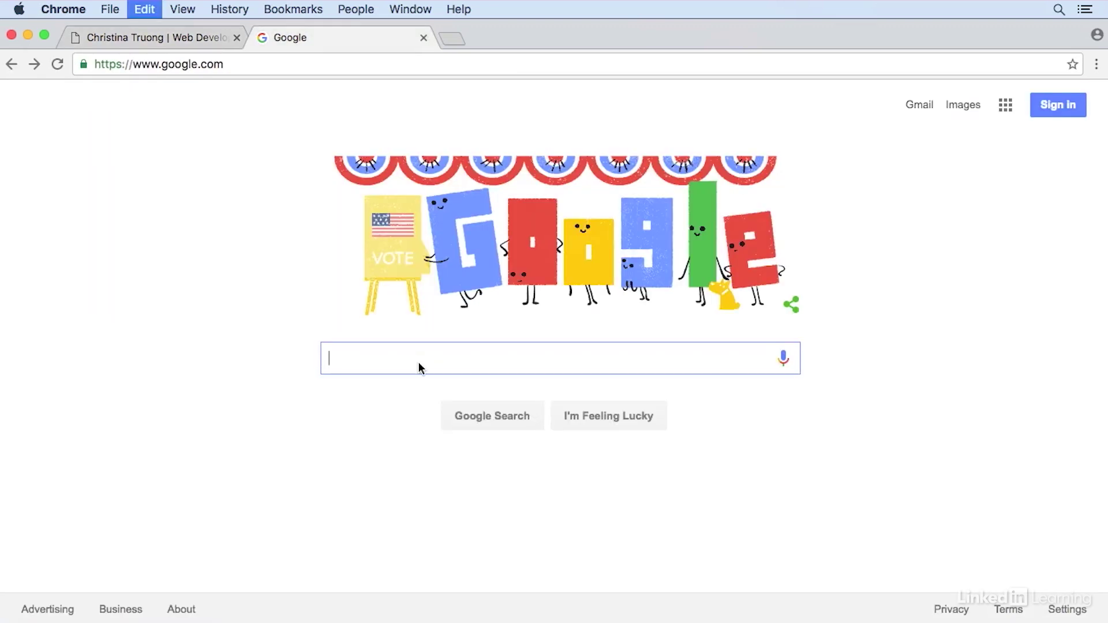
{"action": "key", "text": "Return"}
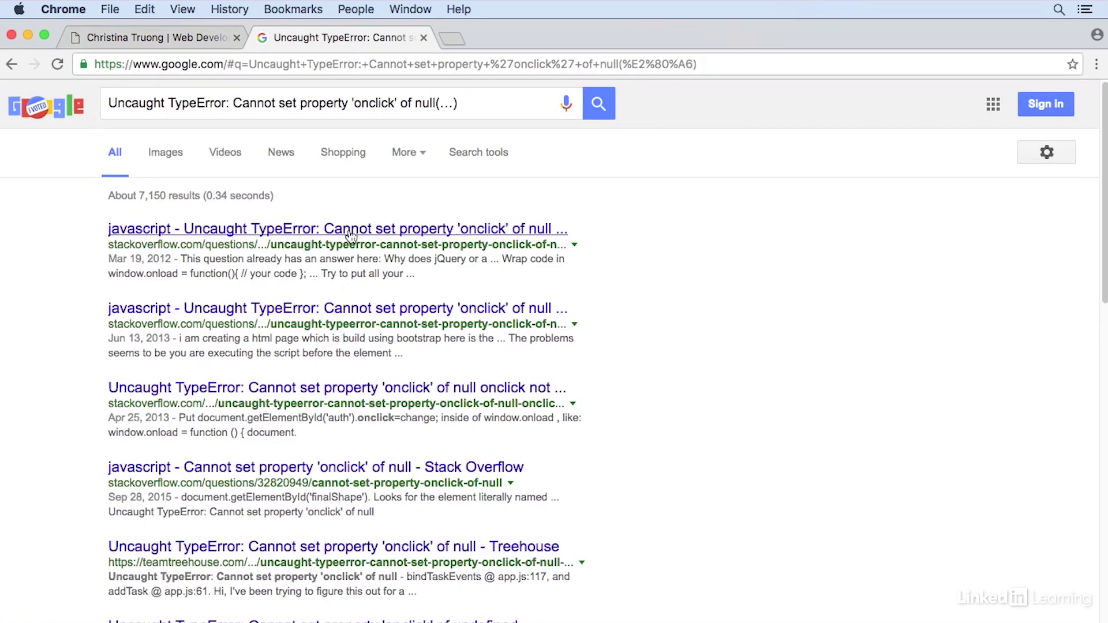
{"action": "left_click", "coordinate": [348, 235]}
{"action": "scroll", "coordinate": [351, 236], "scroll_direction": "down", "scroll_amount": 5}
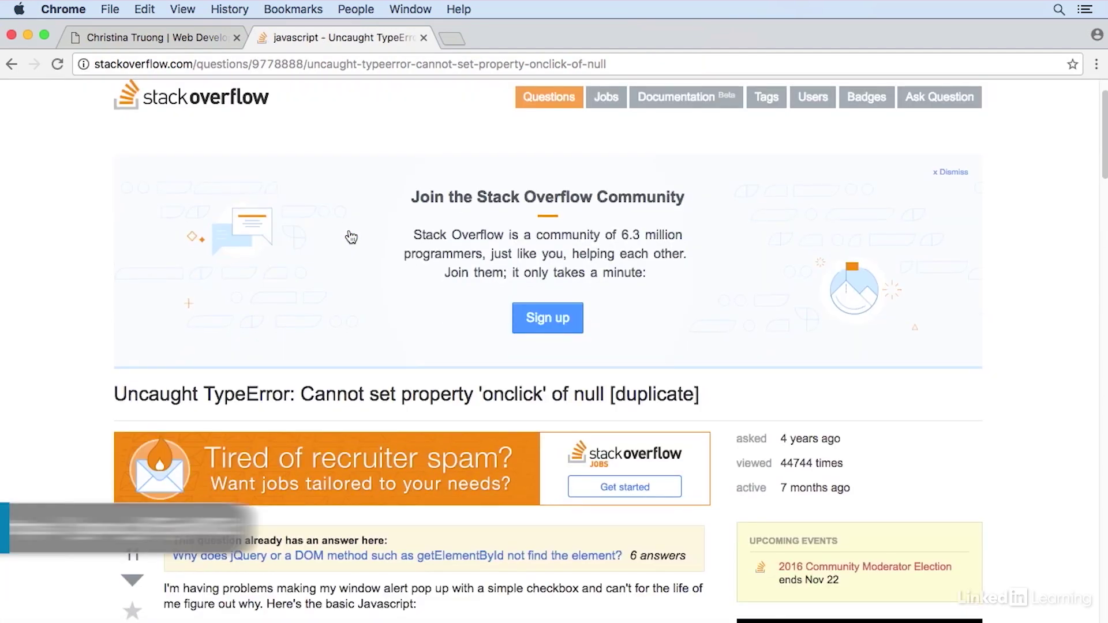
{"action": "scroll", "coordinate": [351, 236], "scroll_direction": "down", "scroll_amount": 3}
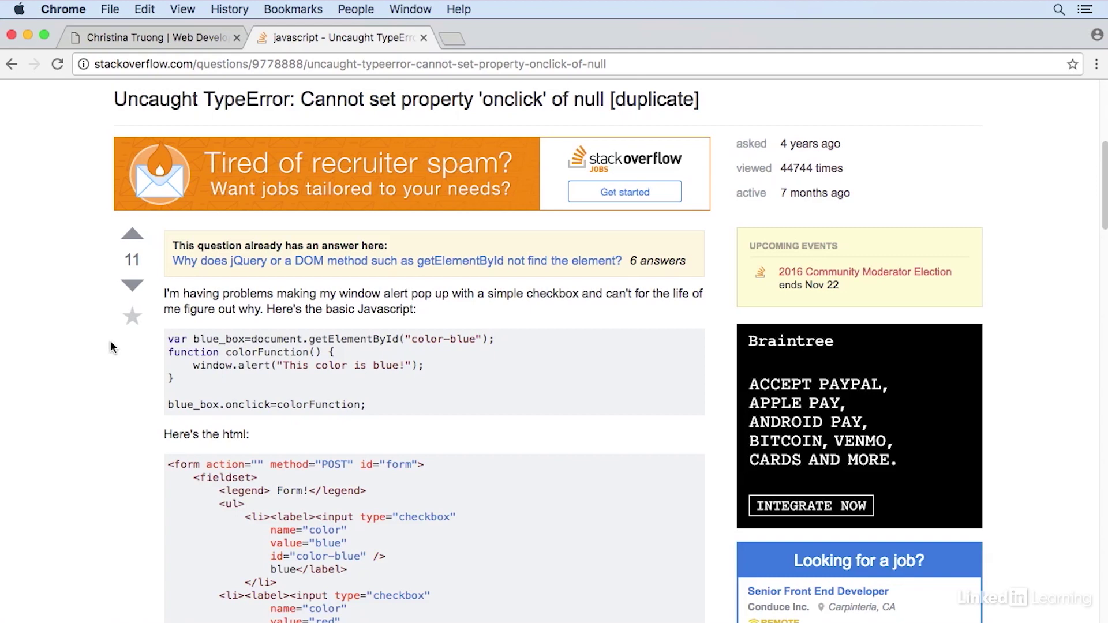
{"action": "scroll", "coordinate": [110, 341], "scroll_direction": "down", "scroll_amount": 1}
{"action": "scroll", "coordinate": [109, 341], "scroll_direction": "down", "scroll_amount": 3}
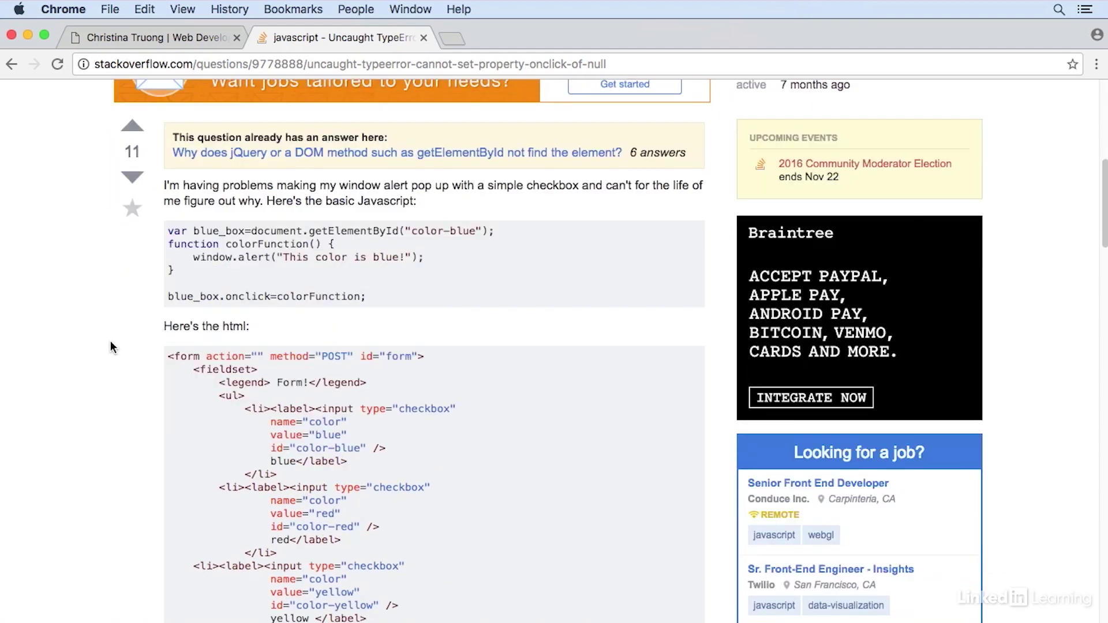
{"action": "scroll", "coordinate": [110, 342], "scroll_direction": "down", "scroll_amount": 1}
{"action": "scroll", "coordinate": [110, 341], "scroll_direction": "down", "scroll_amount": 1}
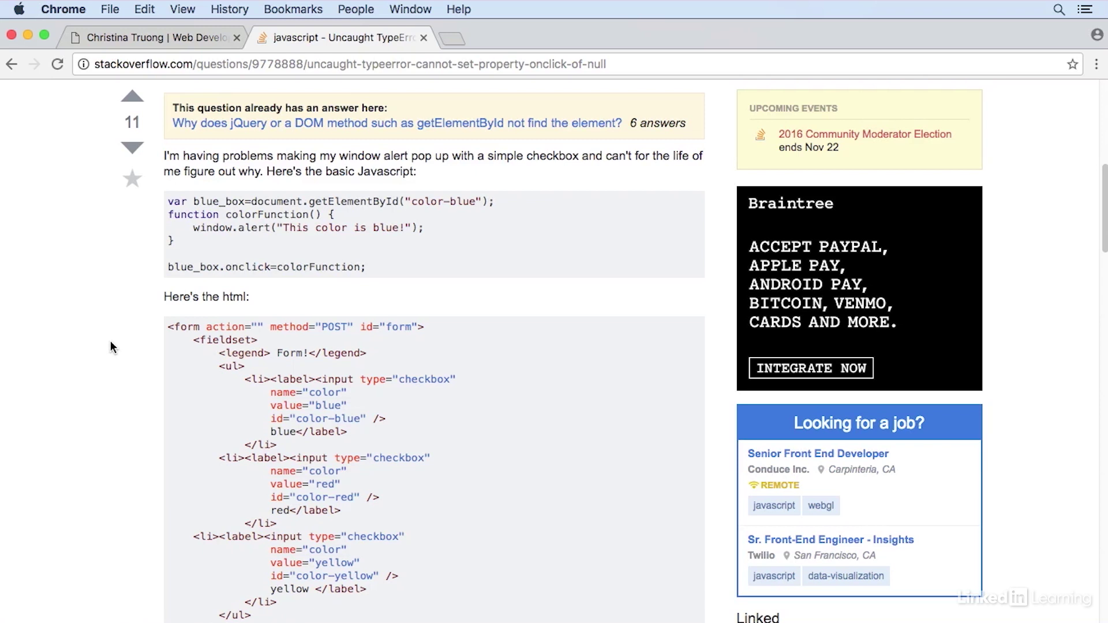
{"action": "scroll", "coordinate": [383, 387], "scroll_direction": "down", "scroll_amount": 3}
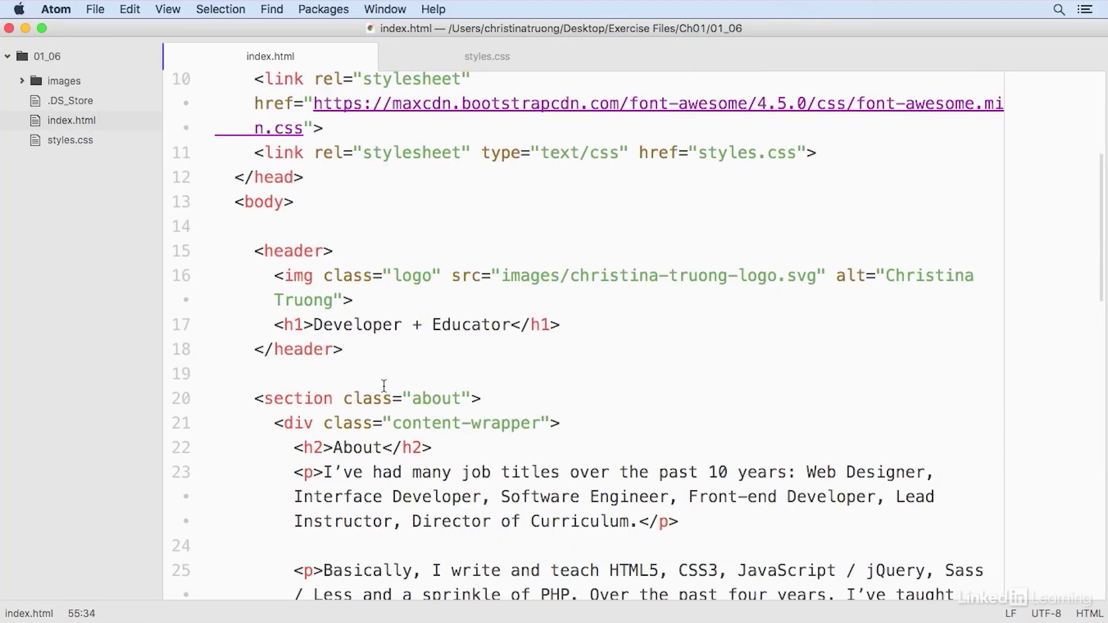
{"action": "scroll", "coordinate": [384, 387], "scroll_direction": "down", "scroll_amount": 6}
{"action": "scroll", "coordinate": [384, 386], "scroll_direction": "down", "scroll_amount": 7}
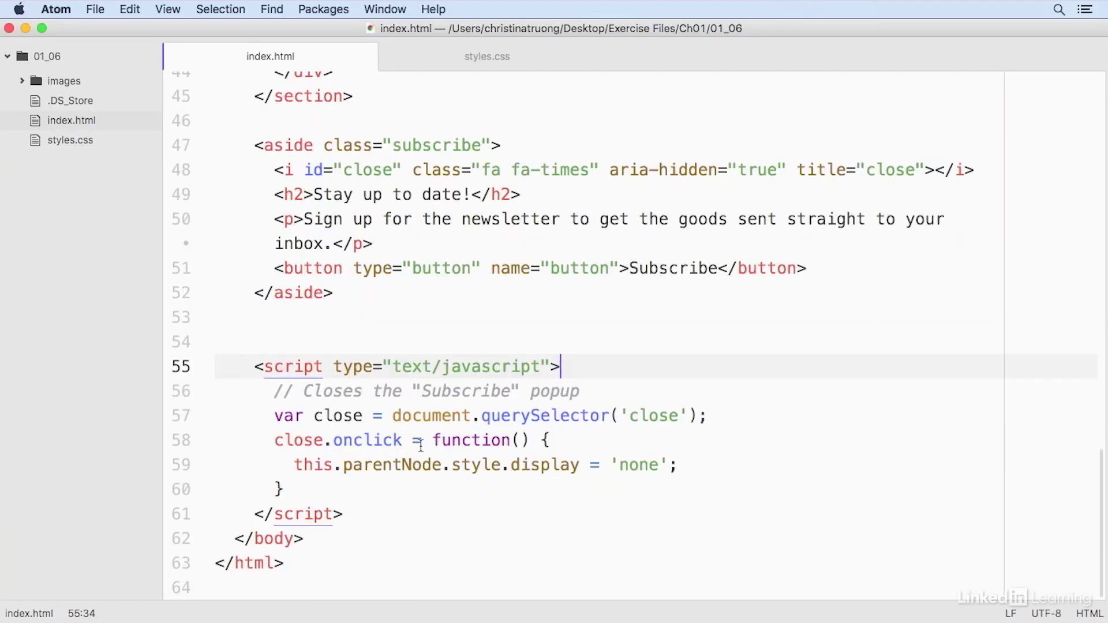
Highlight lines 58–59 of index.html: the onclick assignment and the parentNode display statement
{"action": "left_click_drag", "start_coordinate": [274, 439], "coordinate": [529, 440]}
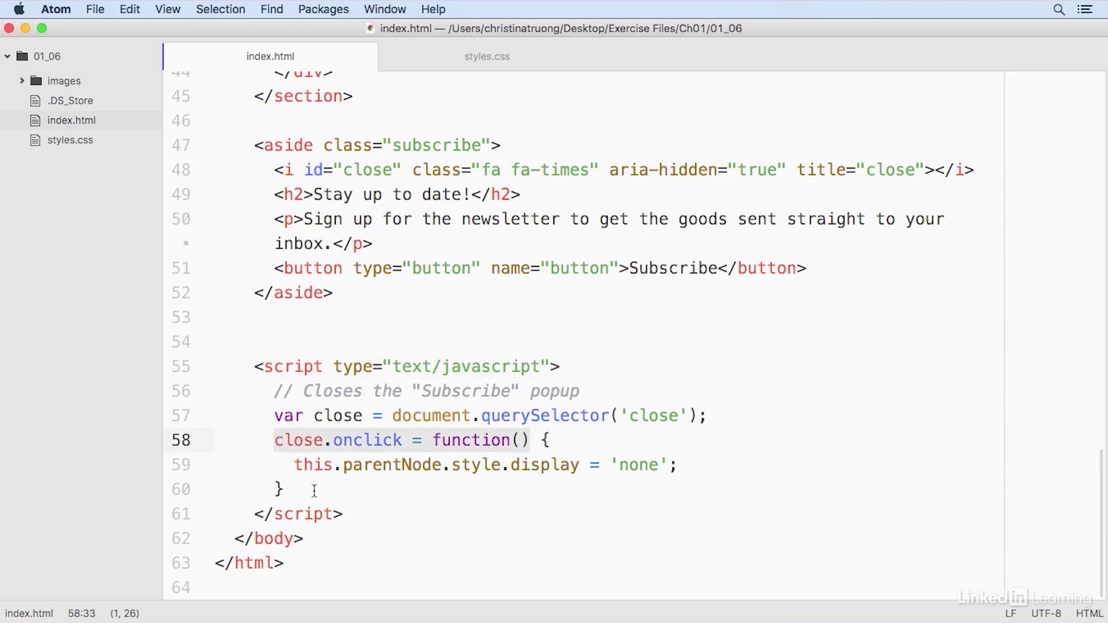
{"action": "left_click_drag", "start_coordinate": [295, 465], "coordinate": [575, 465]}
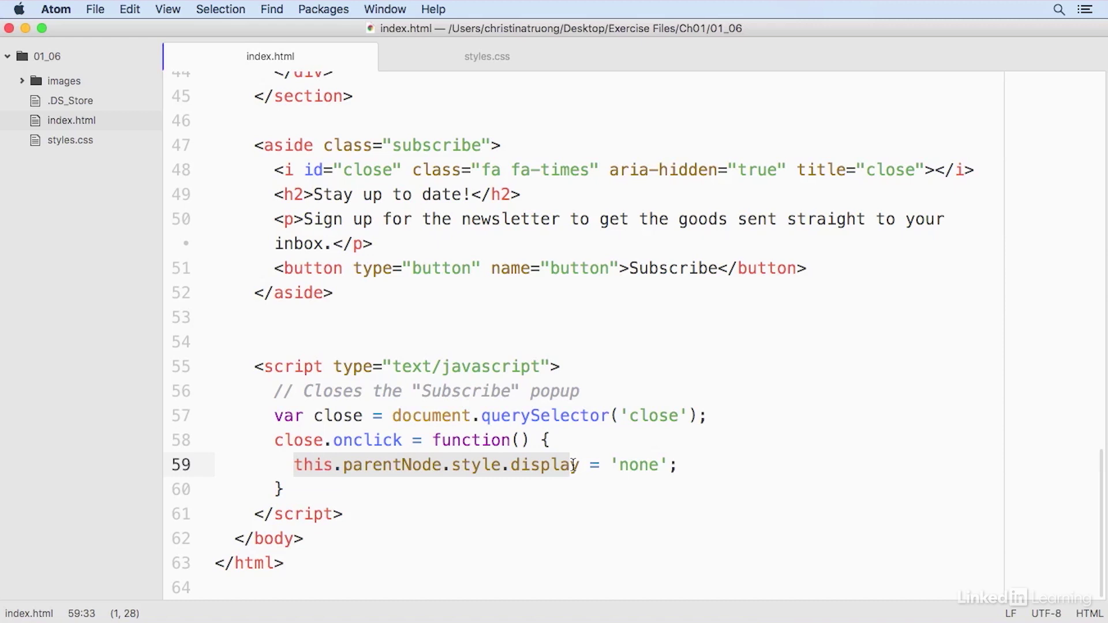
{"action": "left_click", "coordinate": [480, 441]}
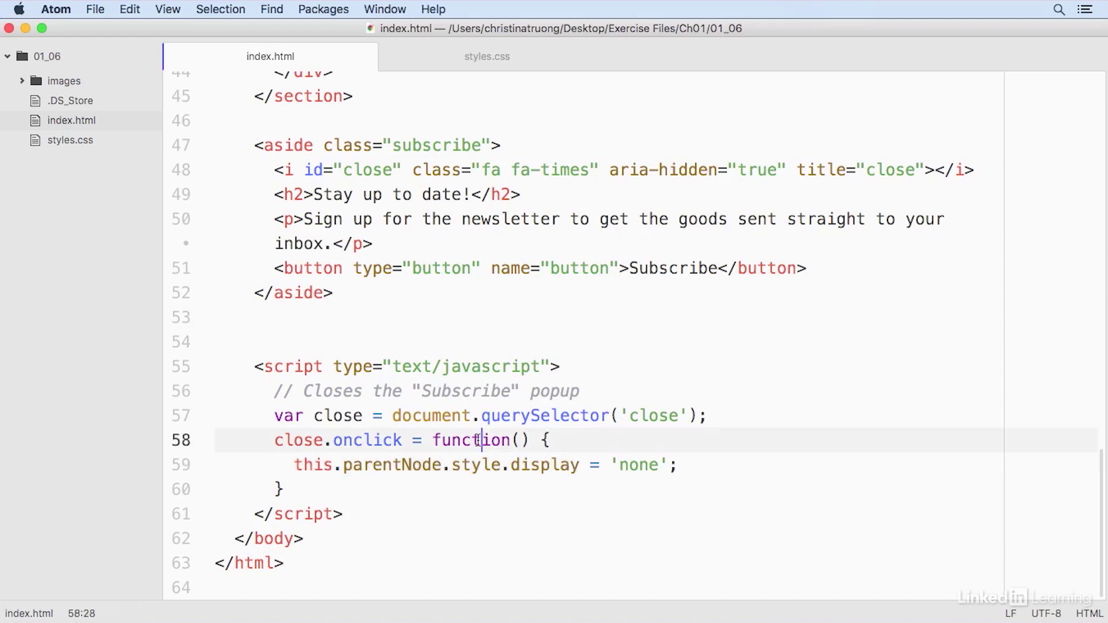
{"action": "left_click", "coordinate": [531, 466]}
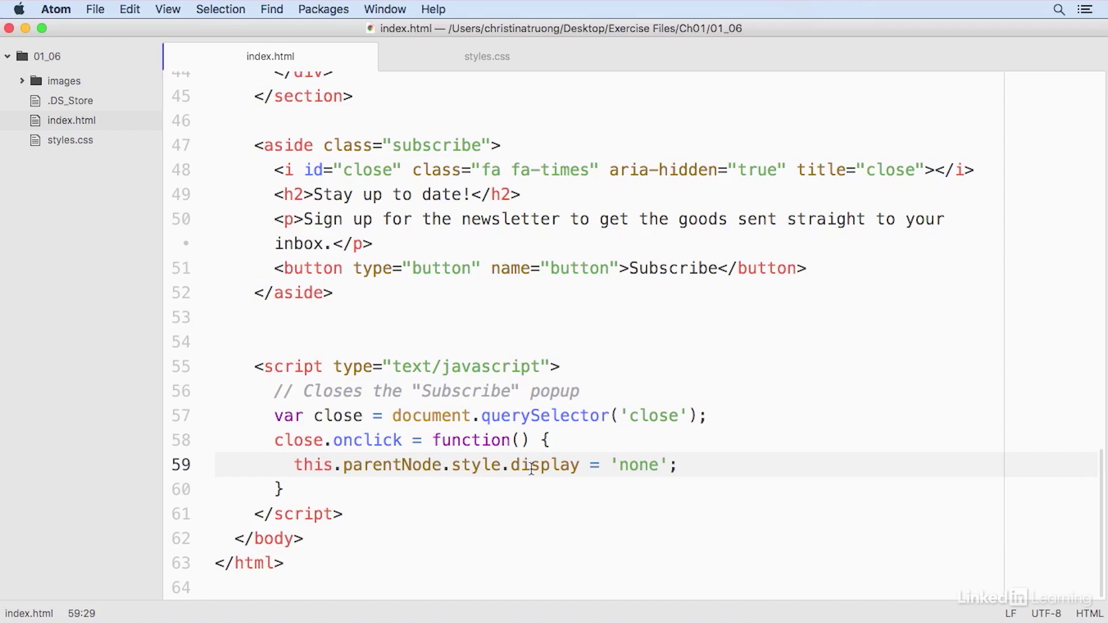
Add console.log("It works!"); on line 59 inside the onclick function, then return to Chrome
{"action": "key", "text": "Up"}
{"action": "key", "text": "End"}
{"action": "key", "text": "Return"}
{"action": "type", "text": "console.log("}
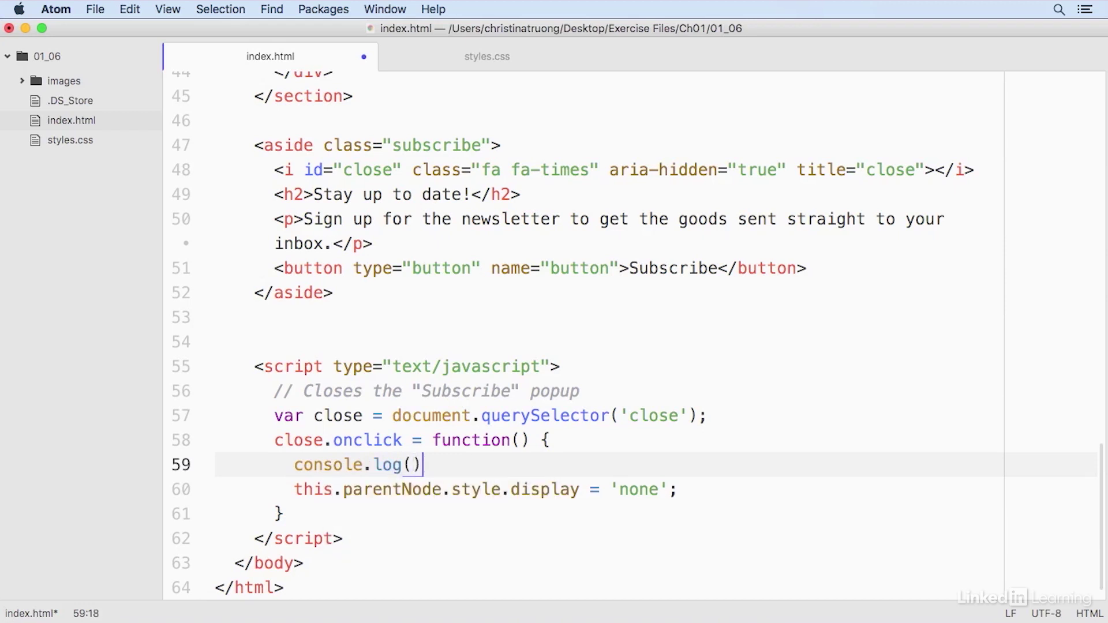
{"action": "type", "text": ");"}
{"action": "key", "text": "Left"}
{"action": "key", "text": "Left"}
{"action": "type", "text": "\"I"}
{"action": "type", "text": "t work"}
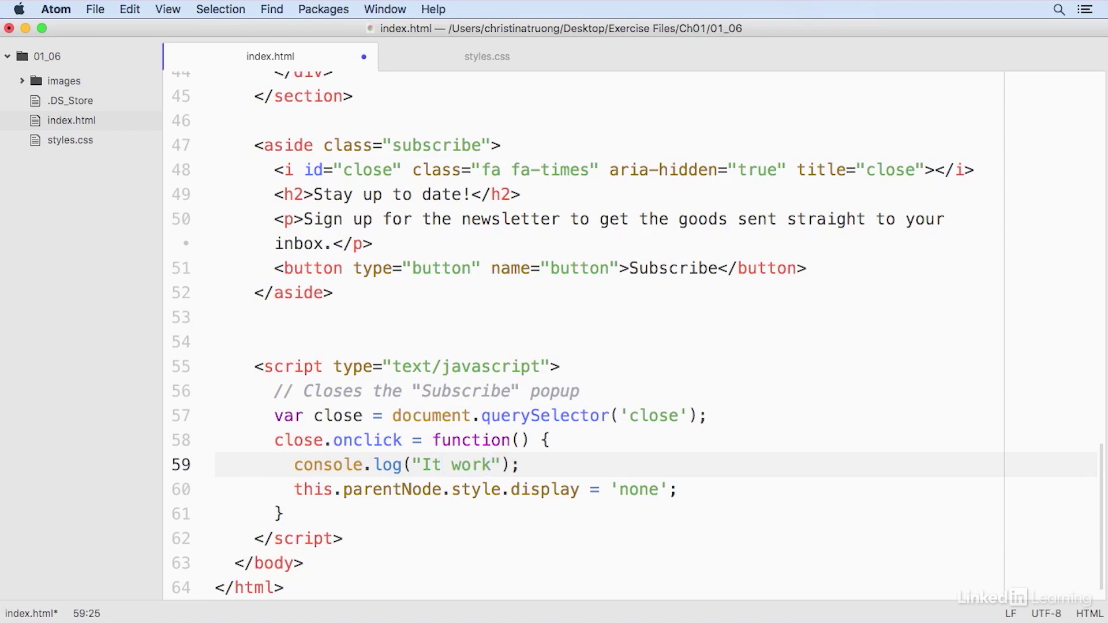
{"action": "type", "text": "!"}
{"action": "key", "text": "Left"}
{"action": "type", "text": "s"}
{"action": "key", "text": "super+Tab"}
Reload the portfolio page and confirm the console still shows the line 58 TypeError
{"action": "left_click", "coordinate": [181, 39]}
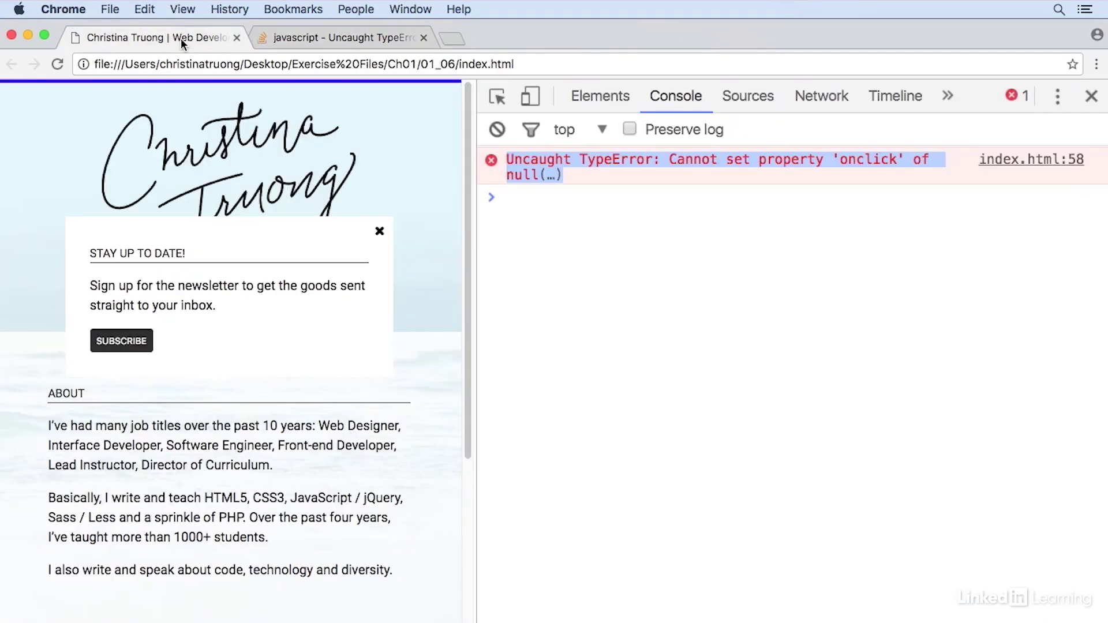
{"action": "key", "text": "super+r"}
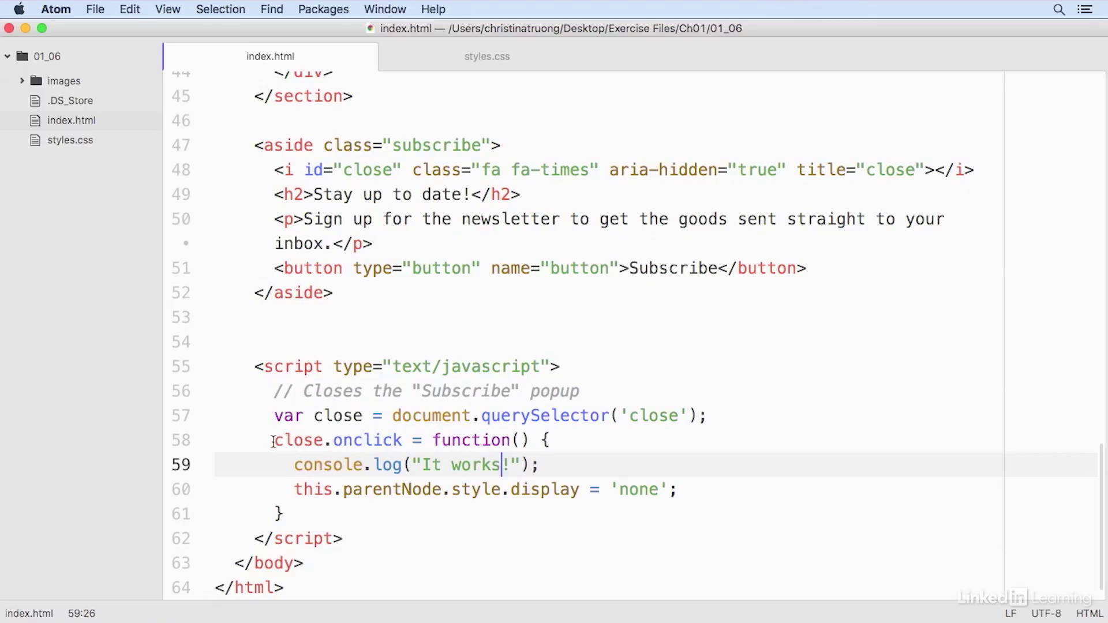
Review line 58 by selecting its onclick assignment and the variable name close
{"action": "left_click", "coordinate": [481, 441]}
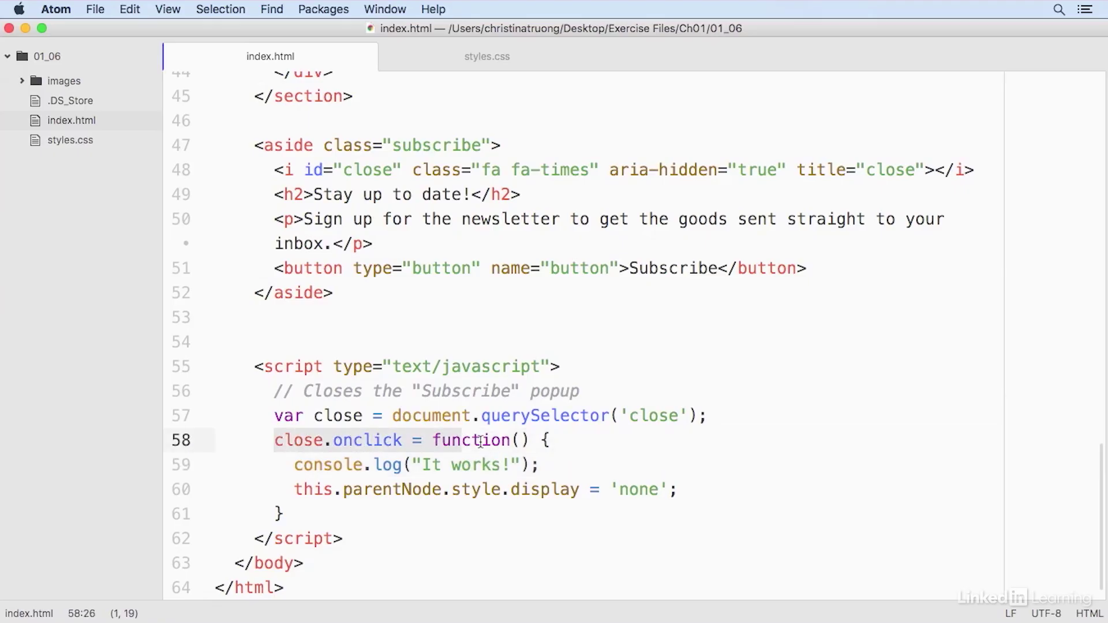
{"action": "left_click_drag", "start_coordinate": [481, 442], "coordinate": [556, 441]}
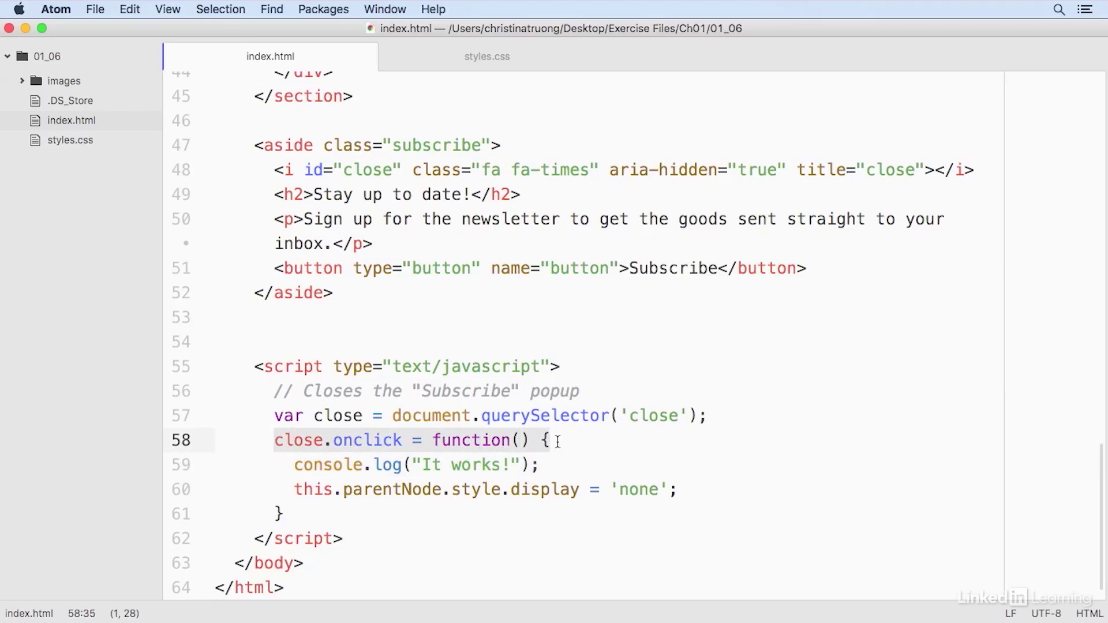
{"action": "left_click", "coordinate": [325, 441]}
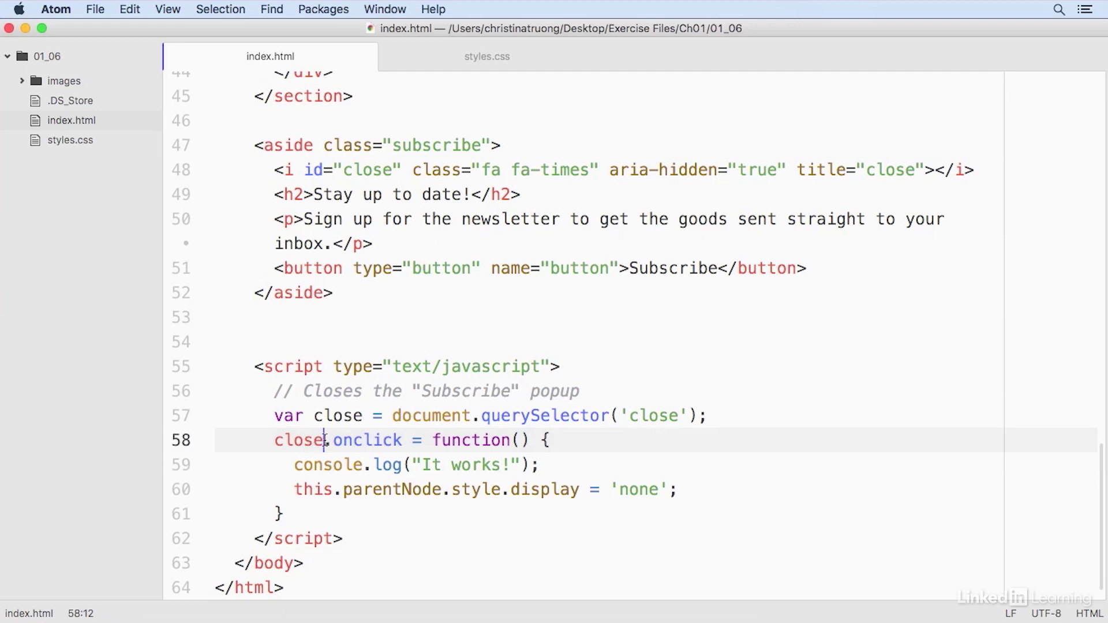
{"action": "left_click_drag", "start_coordinate": [325, 442], "coordinate": [275, 442]}
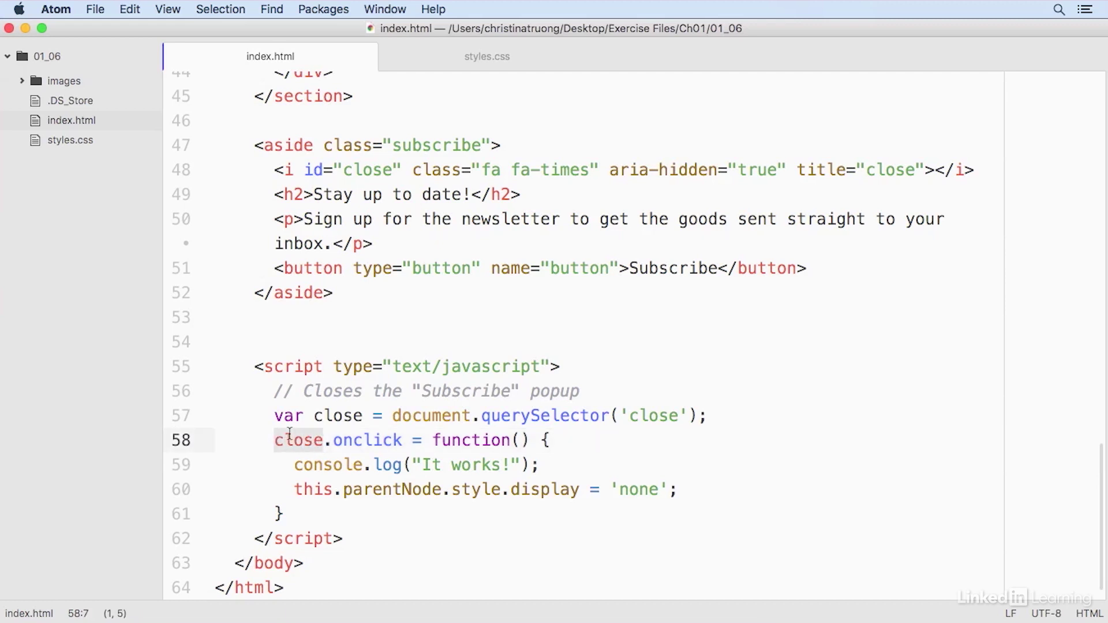
Compare querySelector('close') on line 57 with id="close" on line 48 and change it to '#close'
{"action": "left_click", "coordinate": [334, 416]}
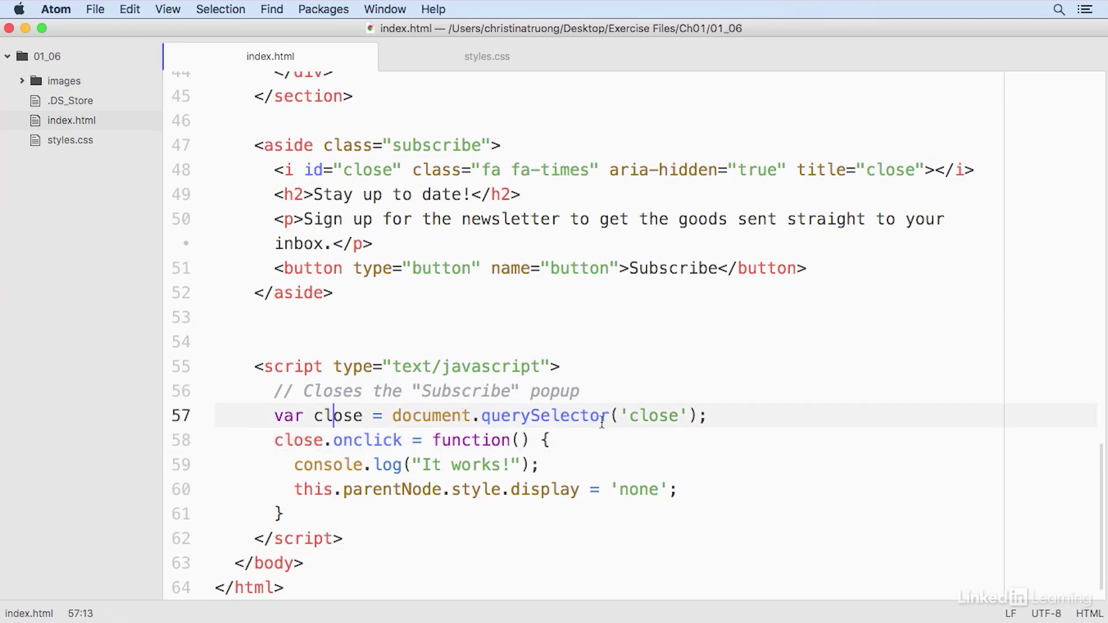
{"action": "double_click", "coordinate": [638, 418]}
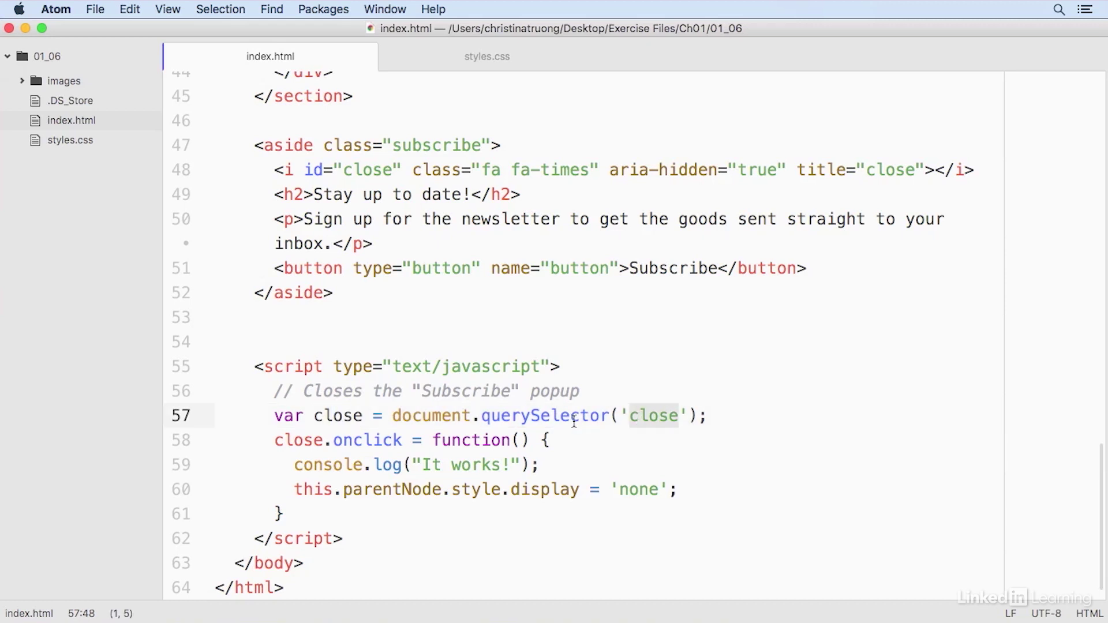
{"action": "left_click", "coordinate": [641, 419]}
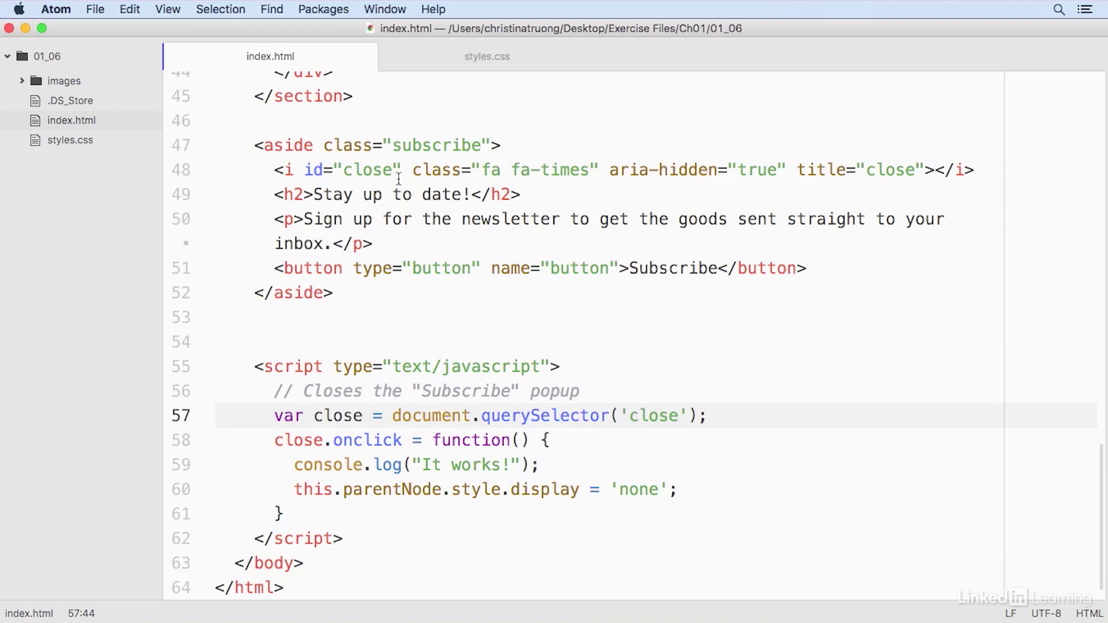
{"action": "left_click_drag", "start_coordinate": [401, 171], "coordinate": [334, 171]}
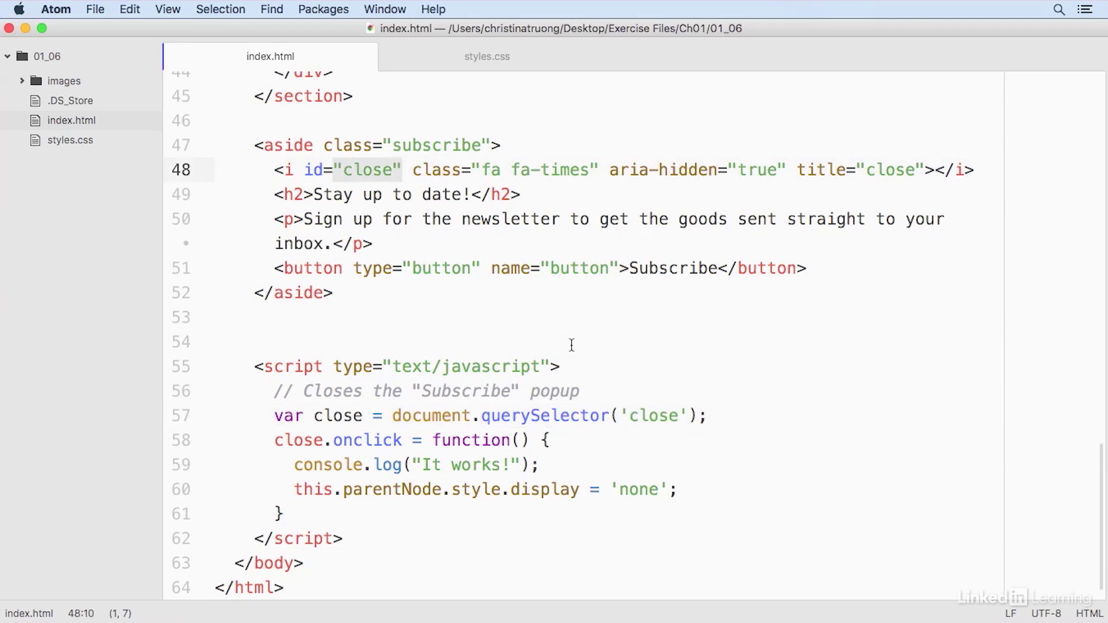
{"action": "left_click", "coordinate": [629, 417]}
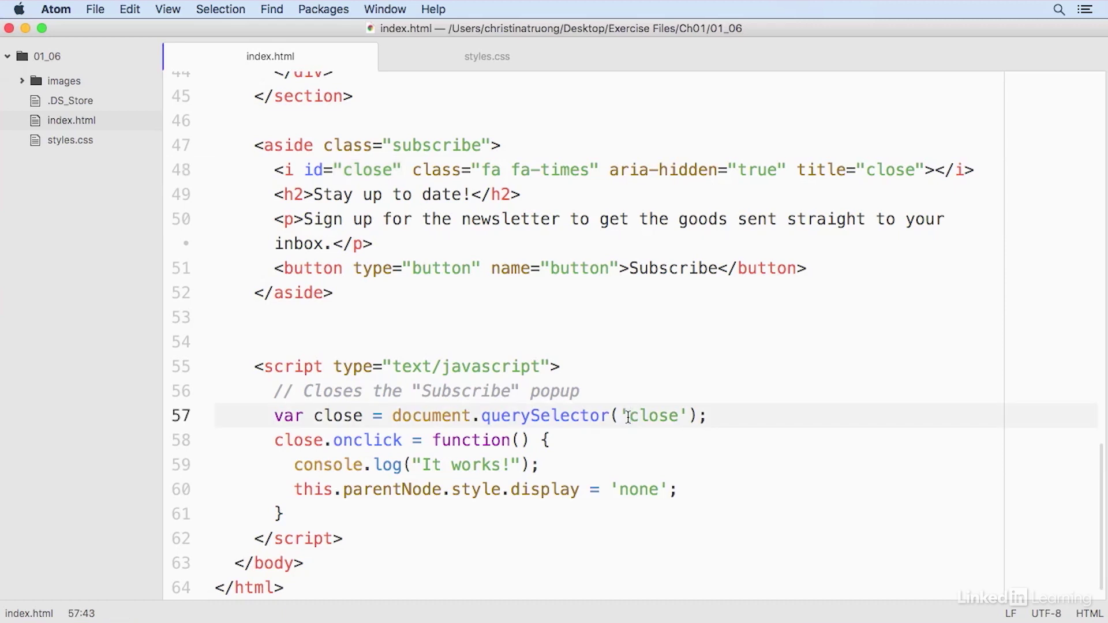
{"action": "type", "text": "#"}
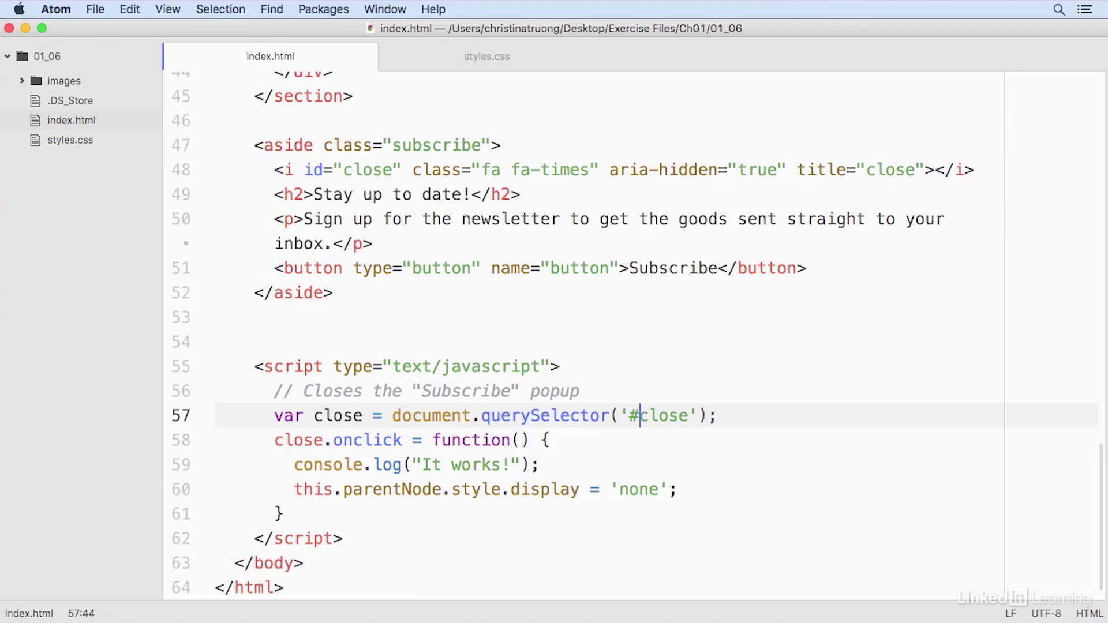
{"action": "key", "text": "super+Tab"}
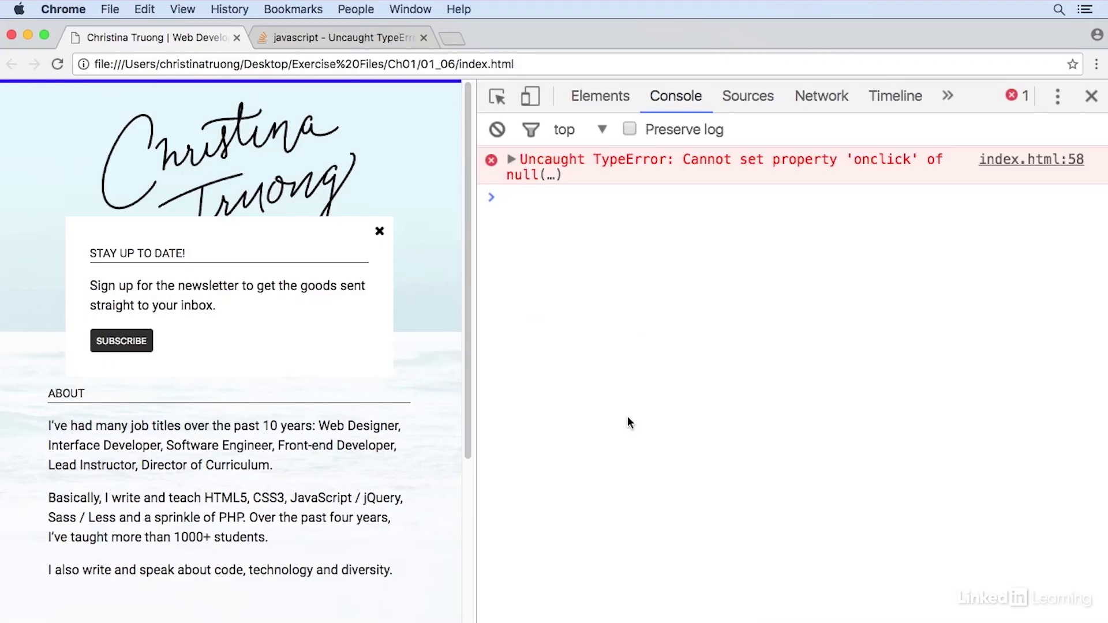
Reload the page and close the Stay Up To Date popup, confirming 'It works!' is logged
{"action": "key", "text": "super+r"}
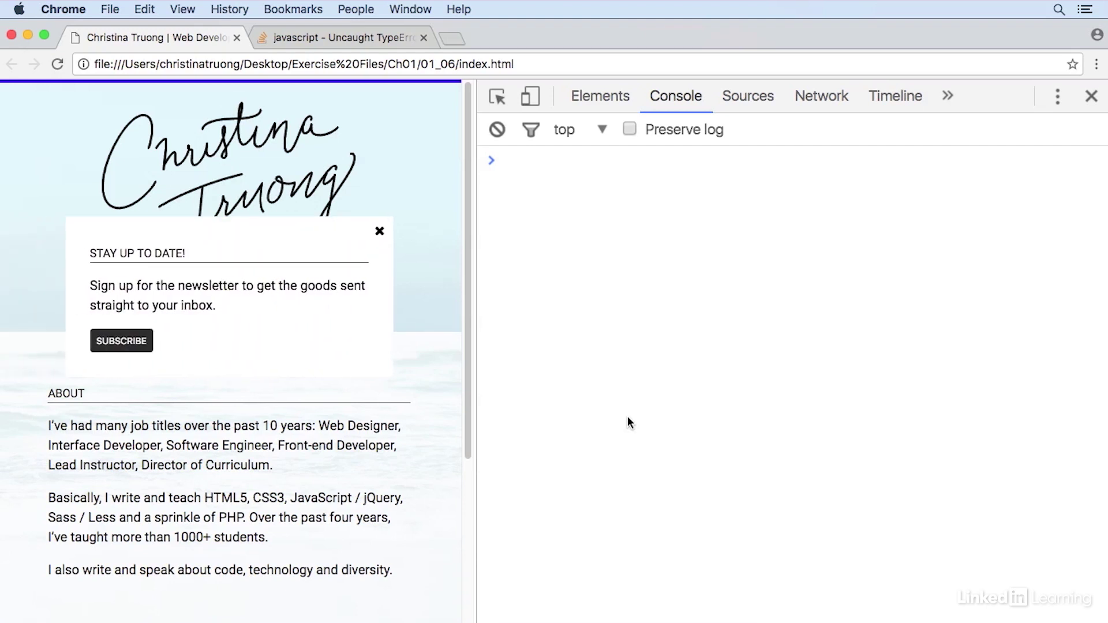
{"action": "left_click", "coordinate": [380, 234]}
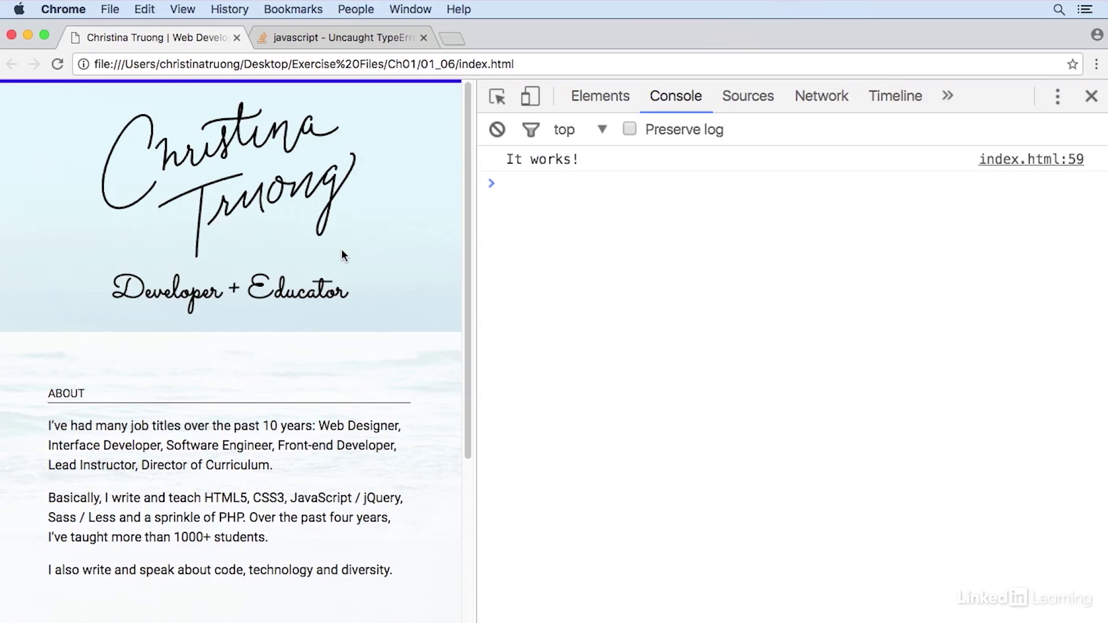
{"action": "key", "text": "super+Tab"}
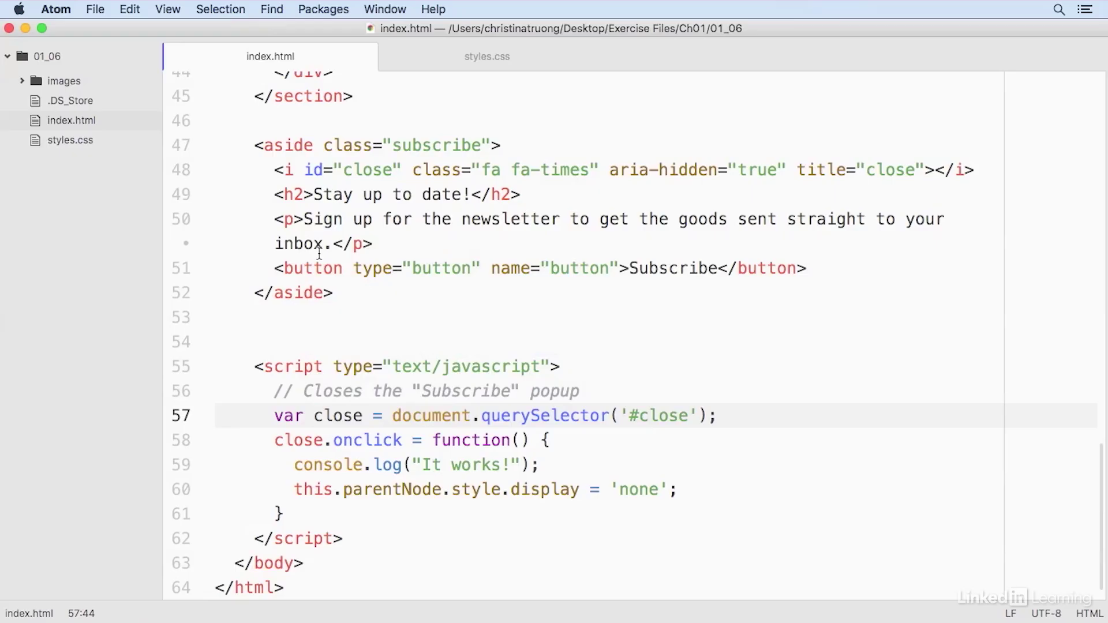
Select and delete the console.log("It works!"); line 59 from the close handler
{"action": "left_click", "coordinate": [414, 489]}
{"action": "left_click_drag", "start_coordinate": [540, 465], "coordinate": [201, 464]}
{"action": "key", "text": "BackSpace"}
{"action": "key", "text": "BackSpace"}
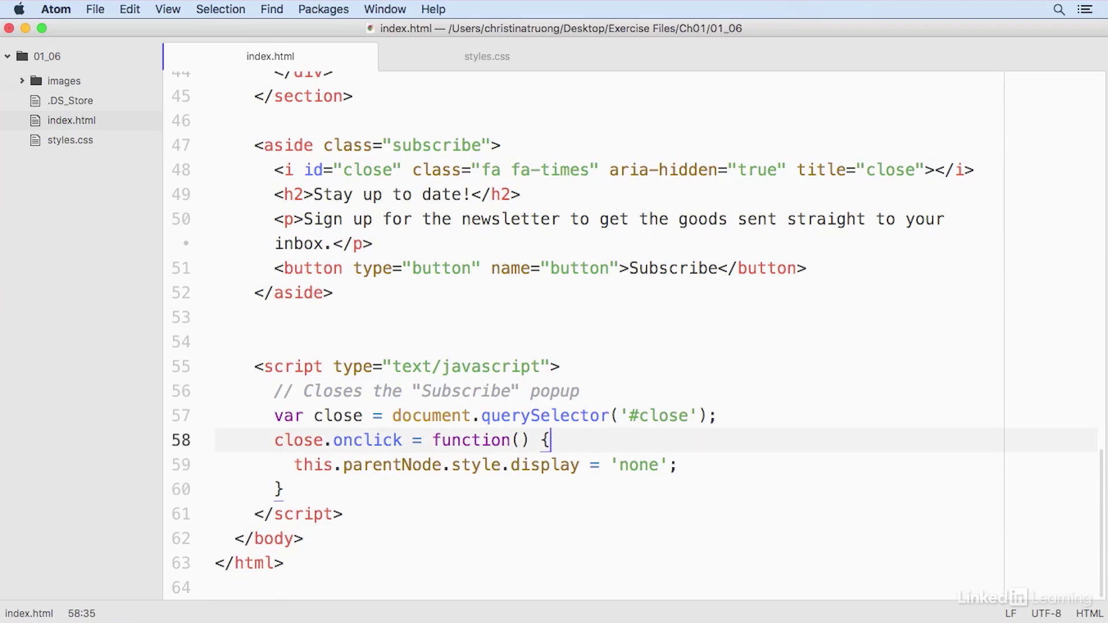